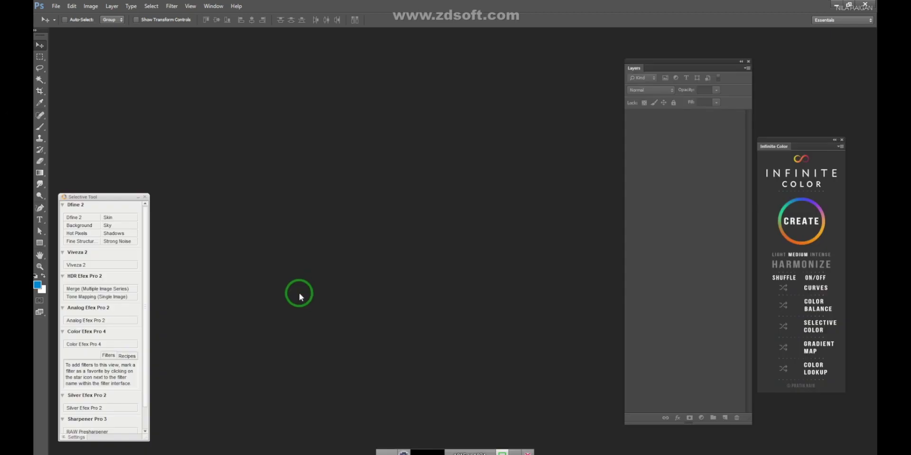
Open the portrait photo _MG_9205.JPG in Photoshop from the image folder.
click(622, 453)
click(475, 257)
drag(178, 137, 350, 228)
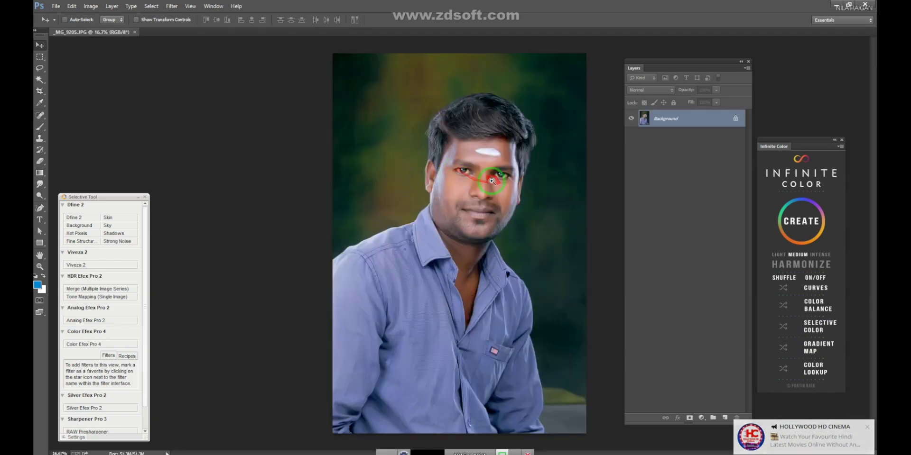
Draw many separate curved Pen paths following the hair strands across the man's fringe above the forehead.
drag(488, 156, 541, 237)
drag(504, 138, 479, 239)
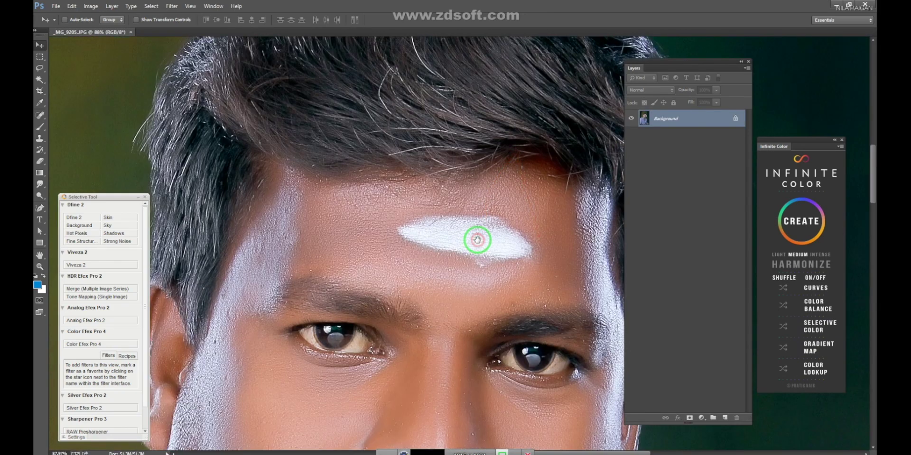
drag(469, 153, 424, 229)
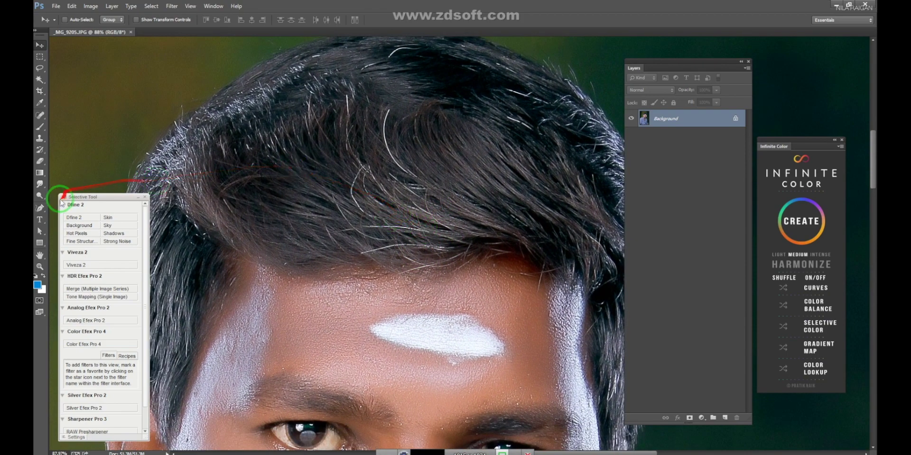
drag(40, 210, 72, 218)
key(Tab)
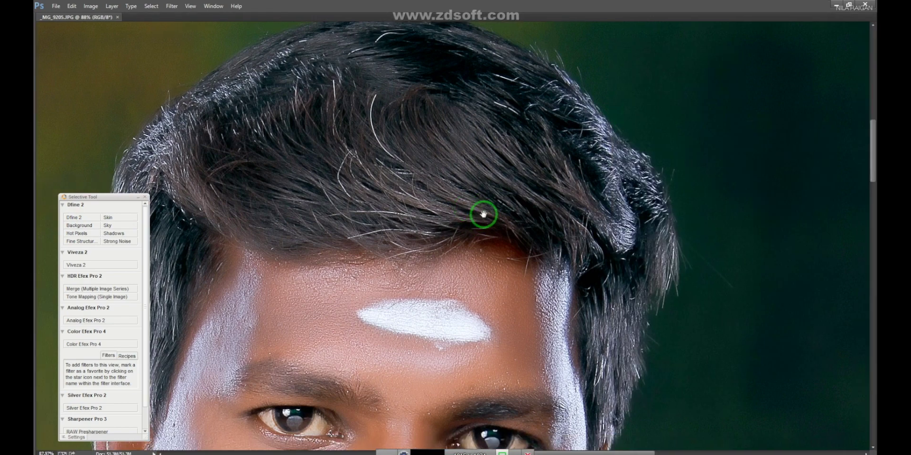
drag(482, 214, 488, 247)
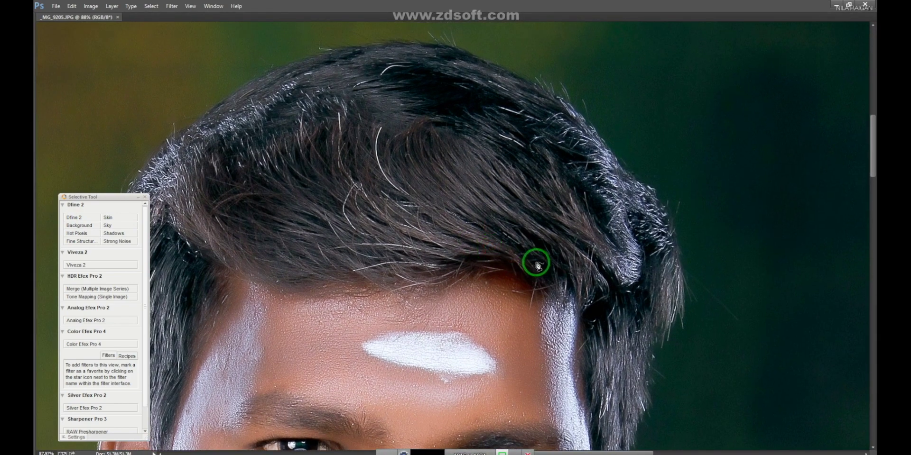
mouse_move(532, 259)
mouse_down()
mouse_move(487, 238)
mouse_move(431, 169)
mouse_move(426, 121)
mouse_move(435, 109)
mouse_move(491, 181)
mouse_move(520, 235)
mouse_move(523, 270)
mouse_move(541, 269)
mouse_move(505, 224)
mouse_move(415, 174)
mouse_move(395, 116)
mouse_move(504, 264)
mouse_move(457, 215)
mouse_move(368, 151)
mouse_move(365, 121)
mouse_move(425, 217)
mouse_move(483, 259)
mouse_move(446, 229)
mouse_move(365, 190)
mouse_move(342, 113)
mouse_move(463, 148)
mouse_move(587, 264)
mouse_move(569, 274)
mouse_move(529, 219)
mouse_move(451, 178)
mouse_move(435, 118)
mouse_move(430, 223)
mouse_move(439, 253)
mouse_move(371, 220)
mouse_move(285, 130)
mouse_move(287, 81)
mouse_move(455, 260)
mouse_up()
mouse_move(406, 215)
mouse_down()
mouse_move(323, 125)
mouse_move(421, 245)
mouse_up()
mouse_move(321, 231)
mouse_down()
mouse_move(247, 113)
mouse_move(385, 232)
mouse_move(371, 265)
mouse_move(310, 240)
mouse_move(243, 167)
mouse_move(234, 135)
mouse_move(362, 261)
mouse_up()
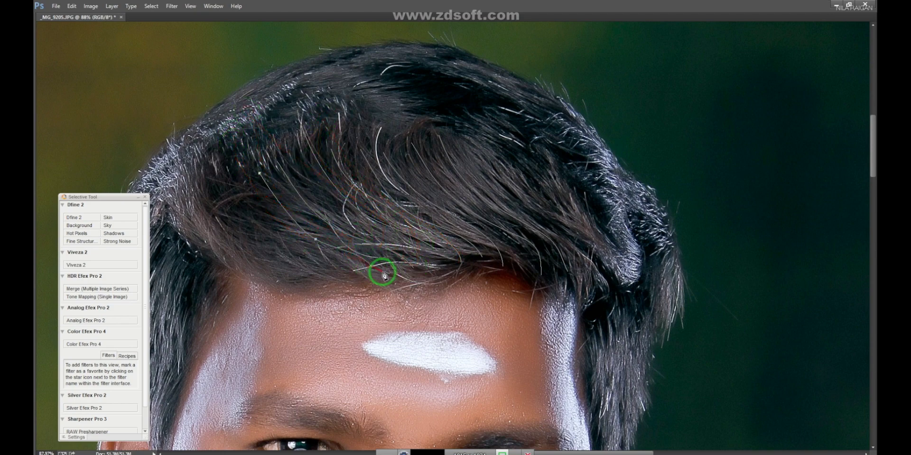
mouse_move(313, 231)
mouse_down()
mouse_move(207, 152)
mouse_move(340, 234)
mouse_move(321, 252)
mouse_move(204, 205)
mouse_move(186, 159)
mouse_move(579, 274)
mouse_move(469, 179)
mouse_move(565, 220)
mouse_move(588, 266)
mouse_move(471, 162)
mouse_move(463, 170)
mouse_up()
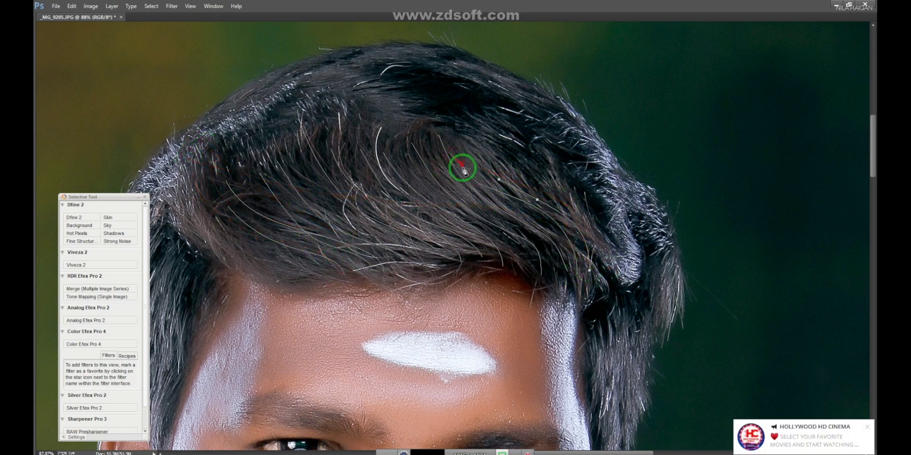
mouse_move(525, 236)
mouse_down()
mouse_move(442, 176)
mouse_move(460, 149)
mouse_up()
mouse_move(436, 203)
mouse_down()
mouse_move(401, 143)
mouse_move(330, 210)
mouse_move(292, 166)
mouse_move(294, 202)
mouse_move(268, 211)
mouse_move(246, 196)
mouse_move(234, 157)
mouse_move(288, 240)
mouse_move(241, 213)
mouse_move(238, 221)
mouse_move(304, 269)
mouse_move(232, 215)
mouse_move(406, 168)
mouse_move(473, 194)
mouse_move(482, 210)
mouse_move(432, 169)
mouse_move(425, 142)
mouse_move(448, 213)
mouse_move(456, 210)
mouse_move(418, 168)
mouse_move(516, 250)
mouse_up()
drag(325, 207, 356, 204)
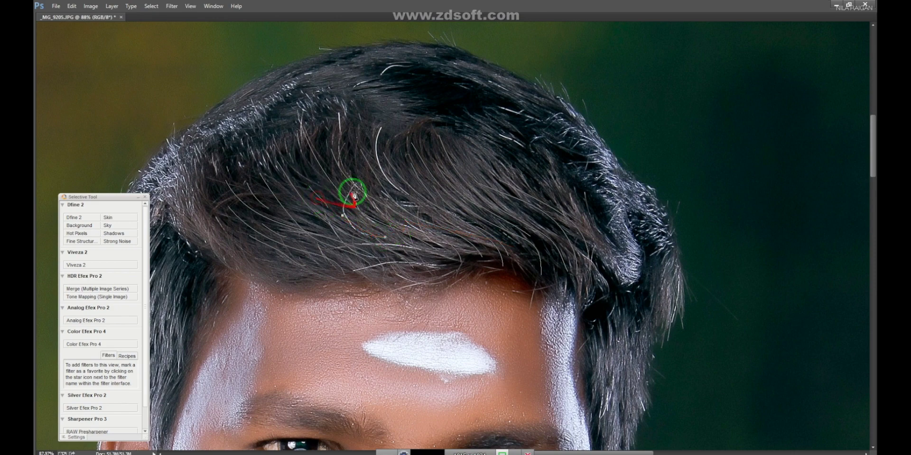
Add a new empty layer above the photo and hide the Background layer to isolate the hair paths.
key(Tab)
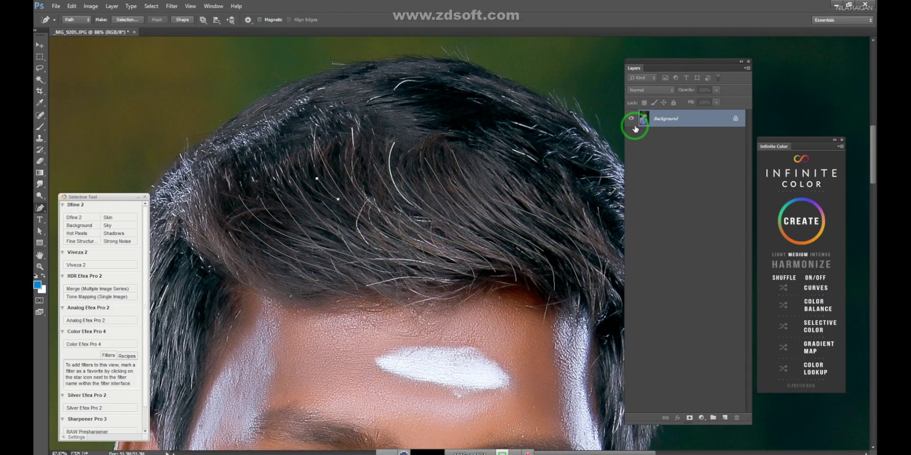
key(ctrl+shift+alt+n)
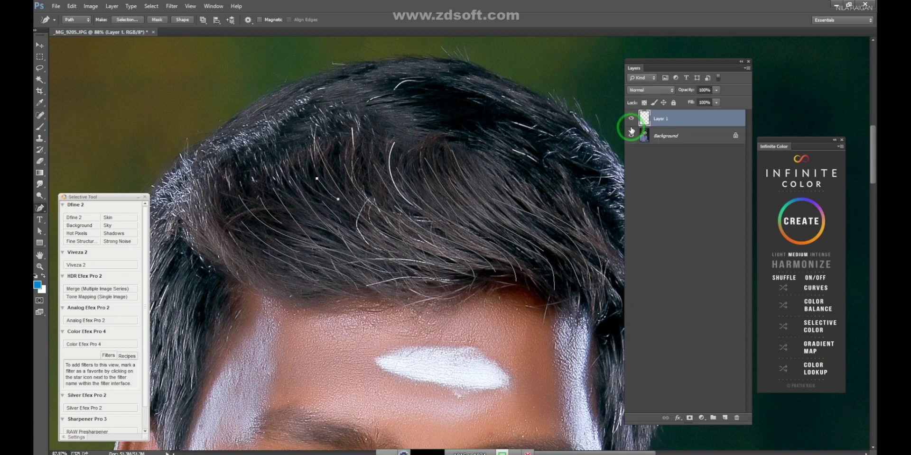
click(631, 136)
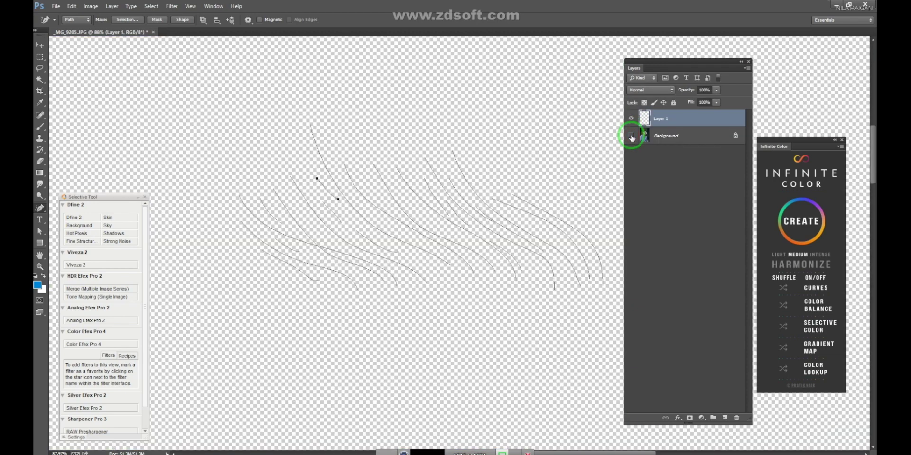
mouse_move(420, 249)
mouse_down()
mouse_move(440, 280)
mouse_move(426, 263)
mouse_up()
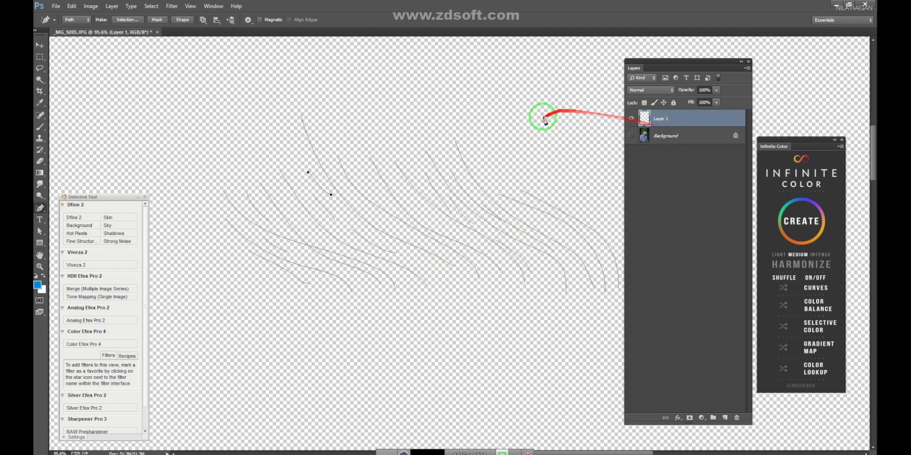
drag(419, 210, 429, 232)
drag(670, 147, 674, 143)
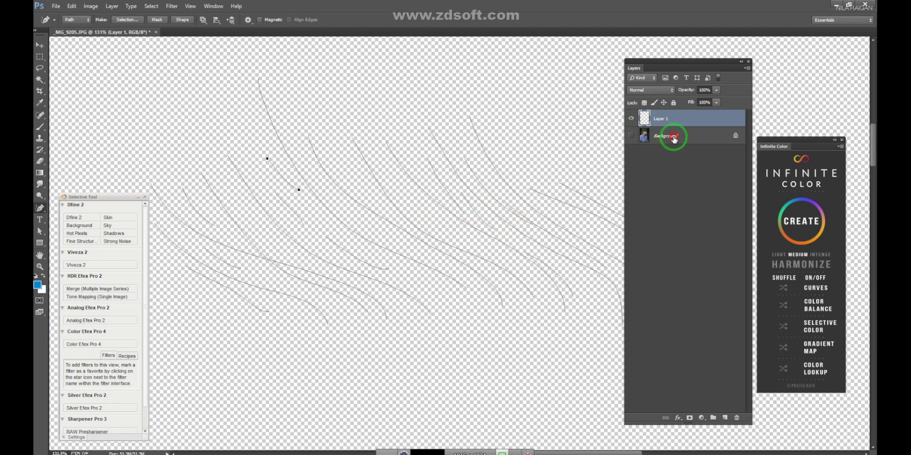
Add another layer directly above the Background and fill it with black.
click(674, 139)
key(ctrl+shift+alt+n)
key(d)
key(alt+BackSpace)
drag(366, 301, 340, 255)
mouse_move(433, 269)
mouse_down()
mouse_move(451, 295)
mouse_move(437, 273)
mouse_up()
scroll(438, 273, up, 2)
scroll(446, 291, down, 1)
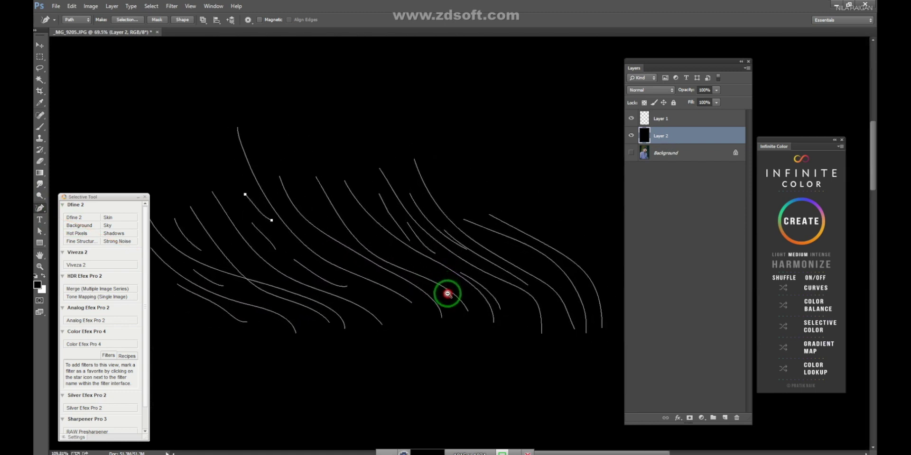
Make the empty Layer 1 active and select all the hair paths together.
click(676, 118)
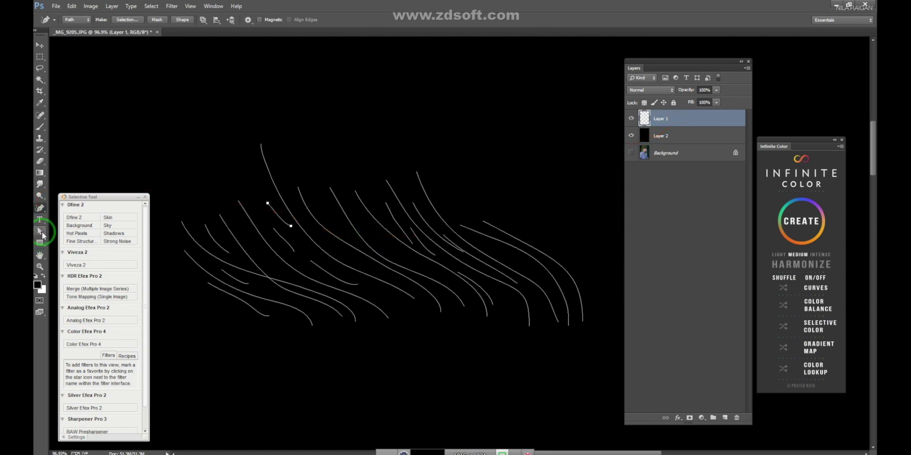
click(41, 233)
mouse_move(131, 101)
mouse_down()
mouse_move(545, 331)
mouse_move(602, 379)
mouse_up()
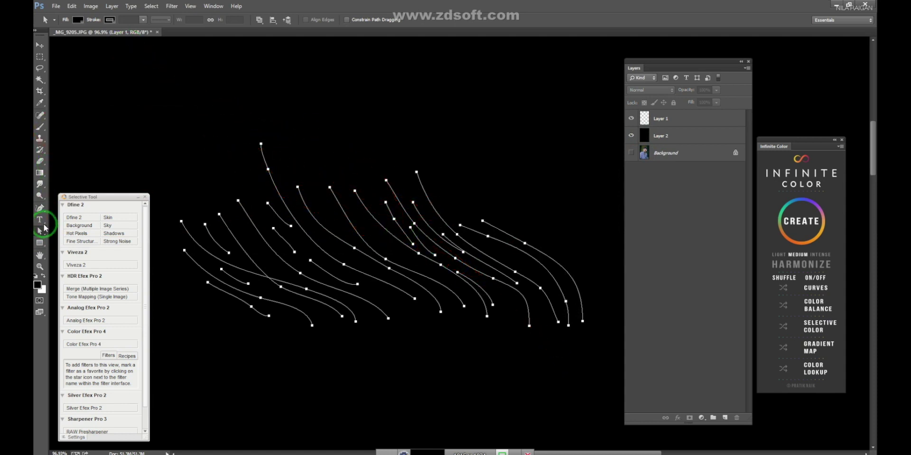
key(p)
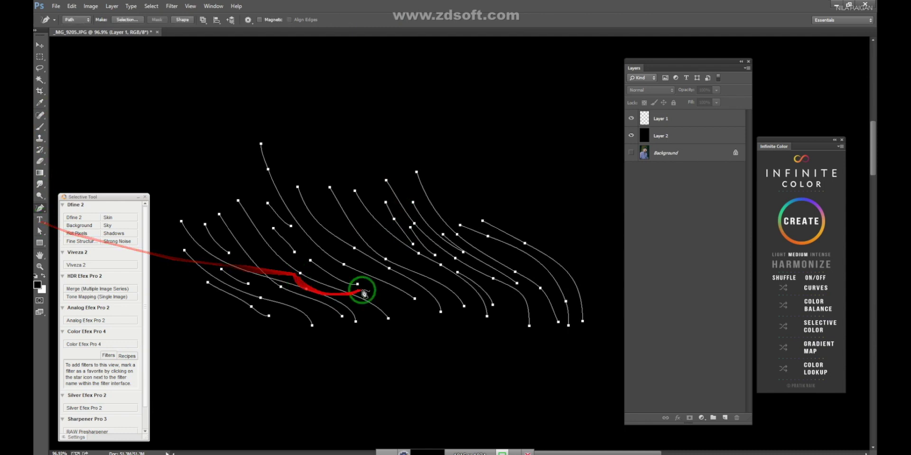
Set the foreground color to bright blue, 0090e2.
click(40, 286)
click(212, 167)
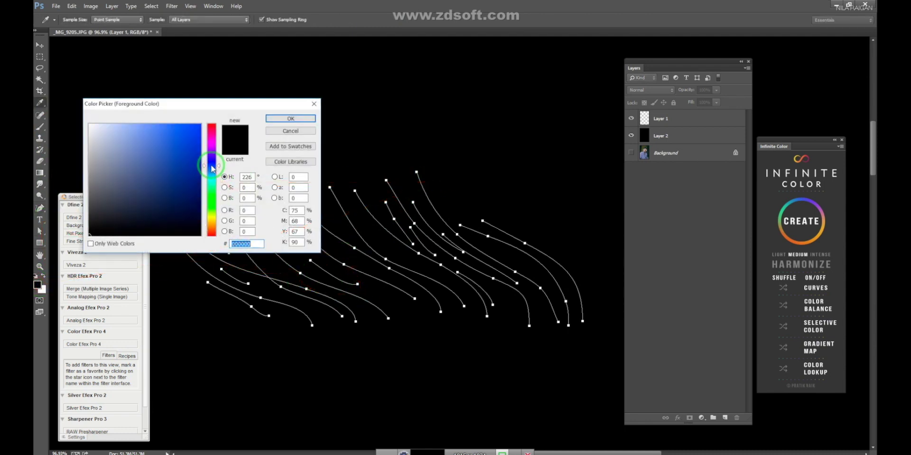
click(197, 143)
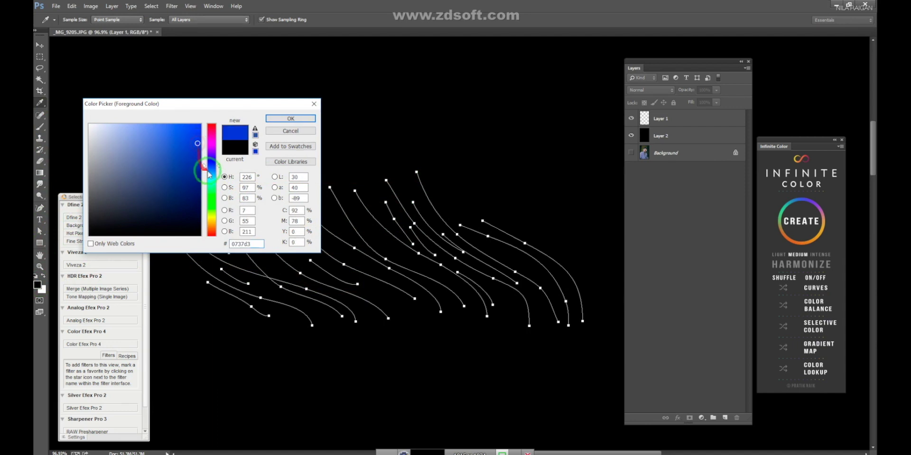
click(213, 180)
click(211, 173)
click(200, 137)
click(290, 119)
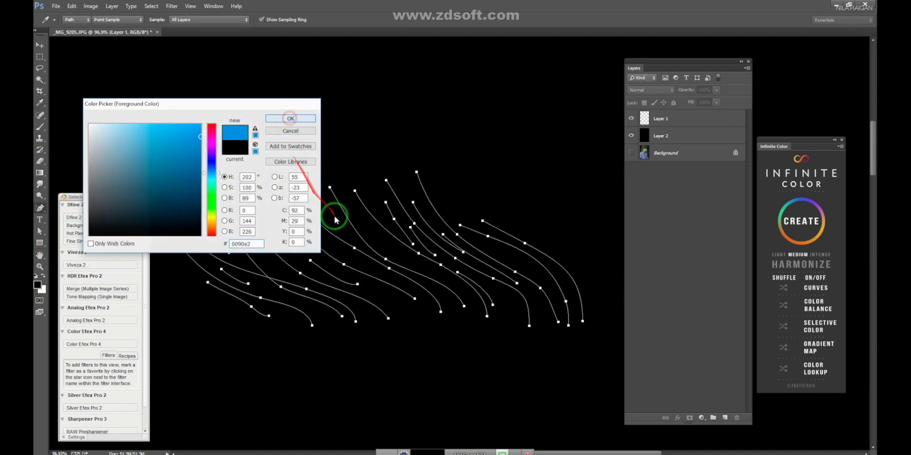
click(37, 284)
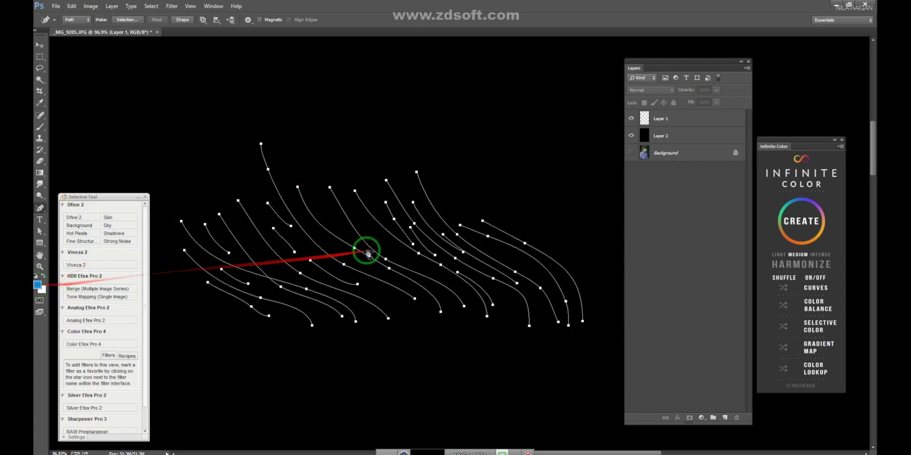
click(38, 284)
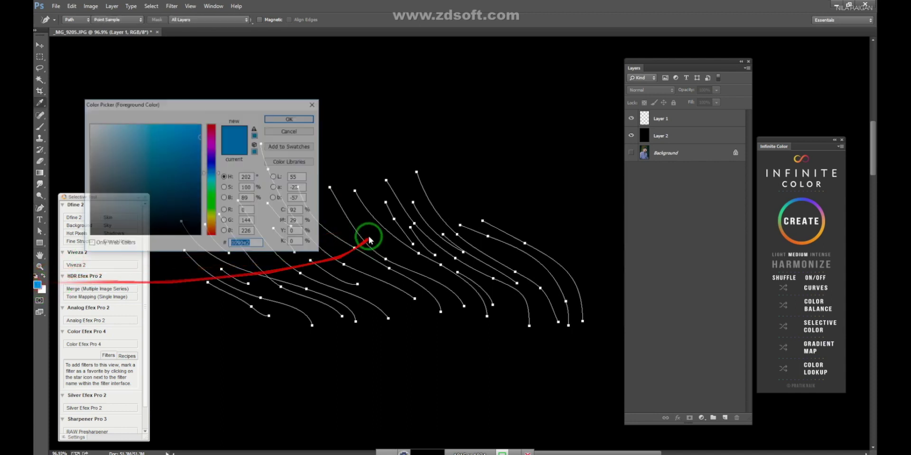
click(291, 119)
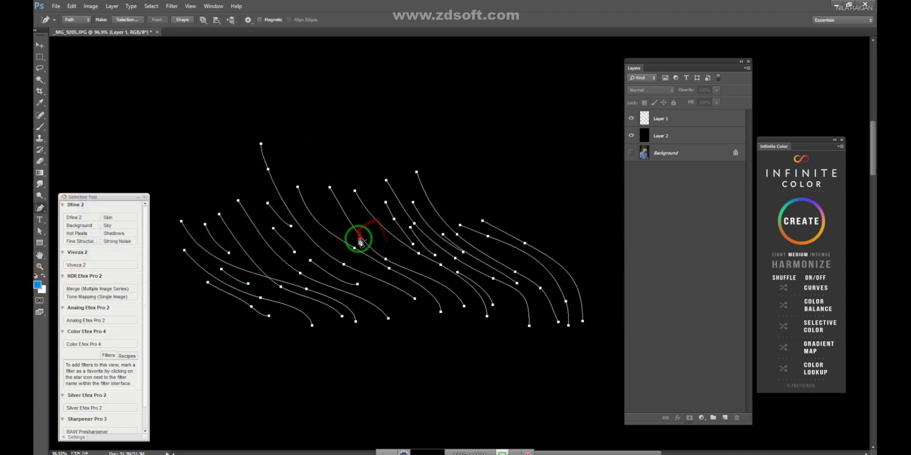
Stroke the hair paths on Layer 1 using the Brush with Simulate Pressure enabled.
key(b)
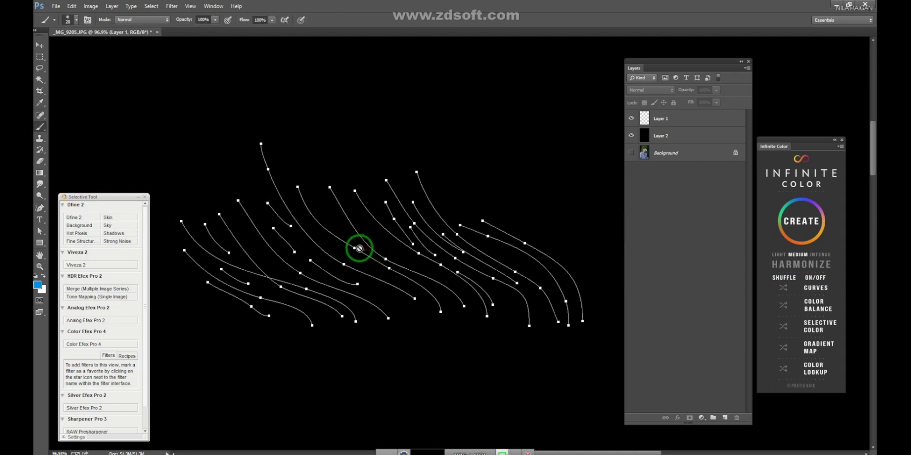
click(663, 120)
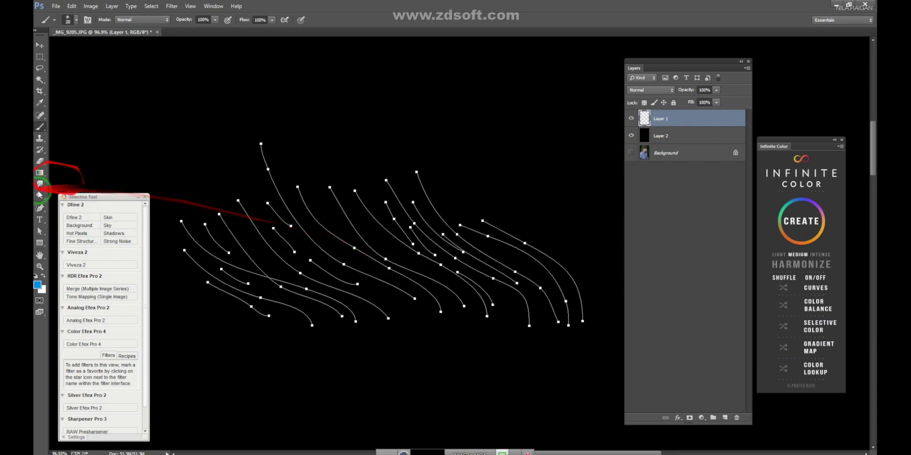
click(39, 208)
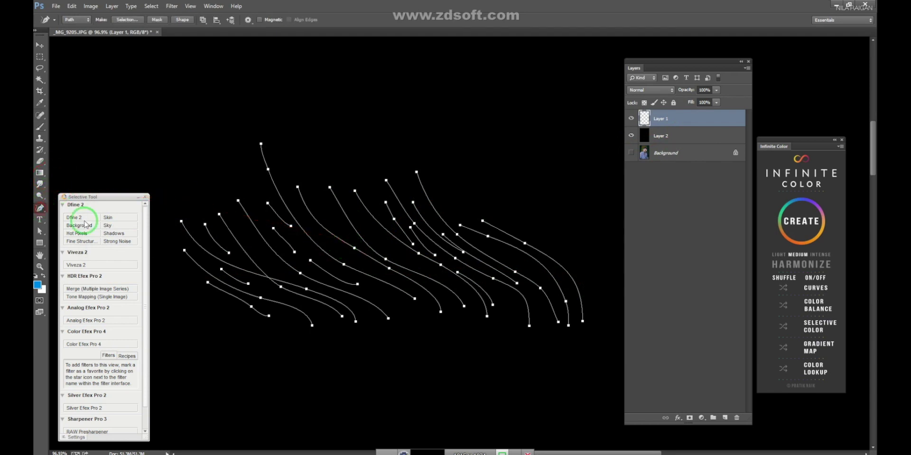
right_click(413, 249)
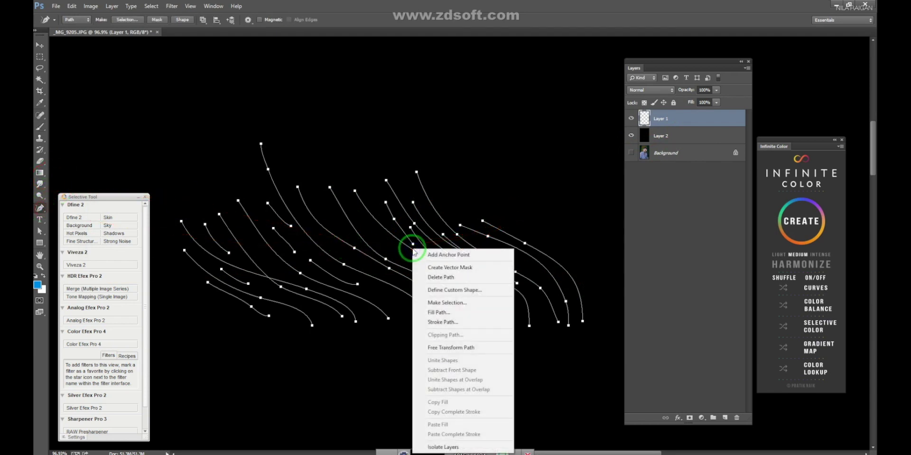
click(460, 322)
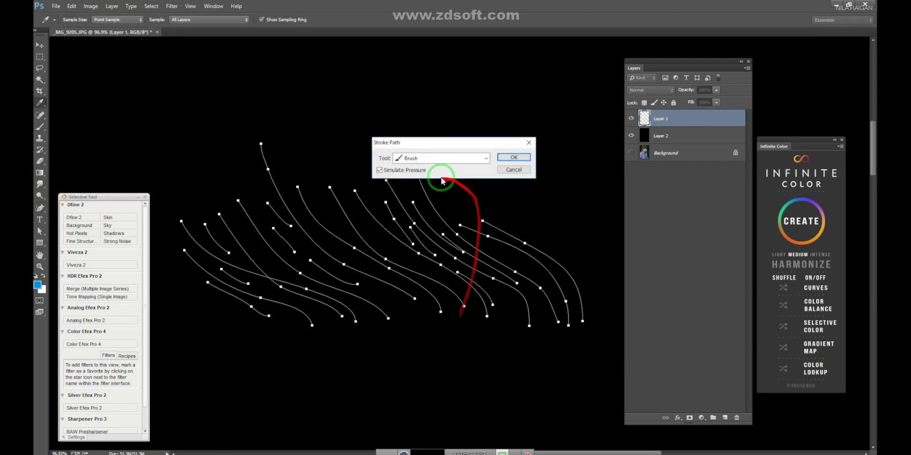
click(420, 163)
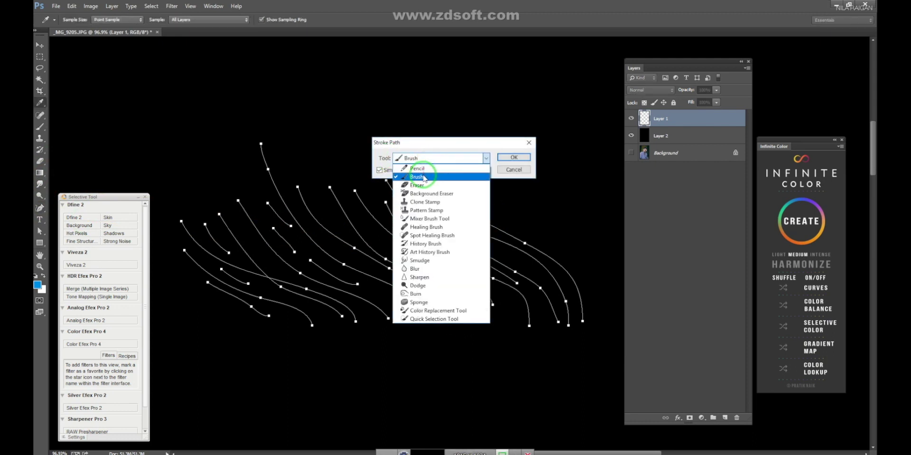
click(397, 173)
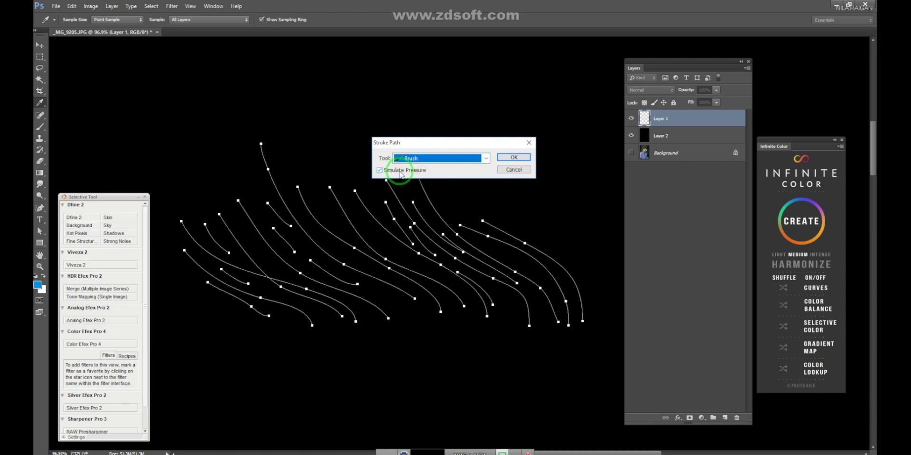
click(516, 158)
Clear the path outlines by converting them to a selection and deselecting it.
key(ctrl+Return)
key(ctrl+d)
mouse_move(469, 236)
mouse_down()
mouse_move(454, 216)
mouse_move(472, 231)
mouse_up()
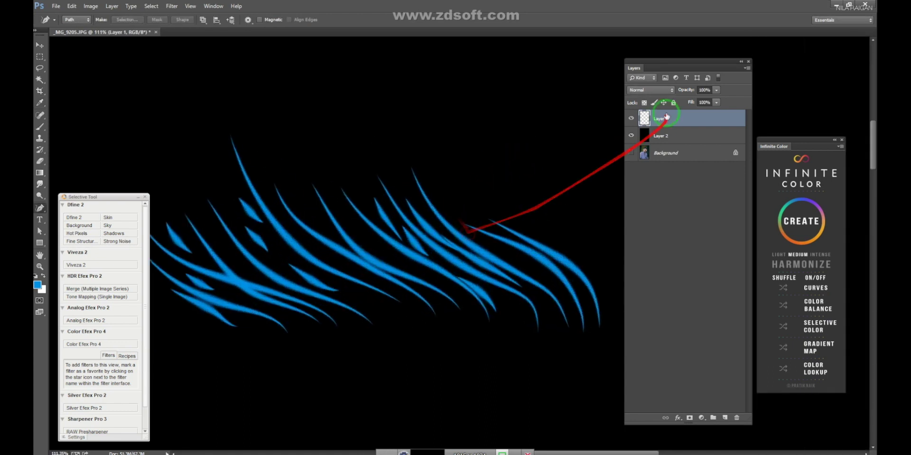
Hide the black layer and show the Background photo beneath the blue hair strokes.
click(631, 136)
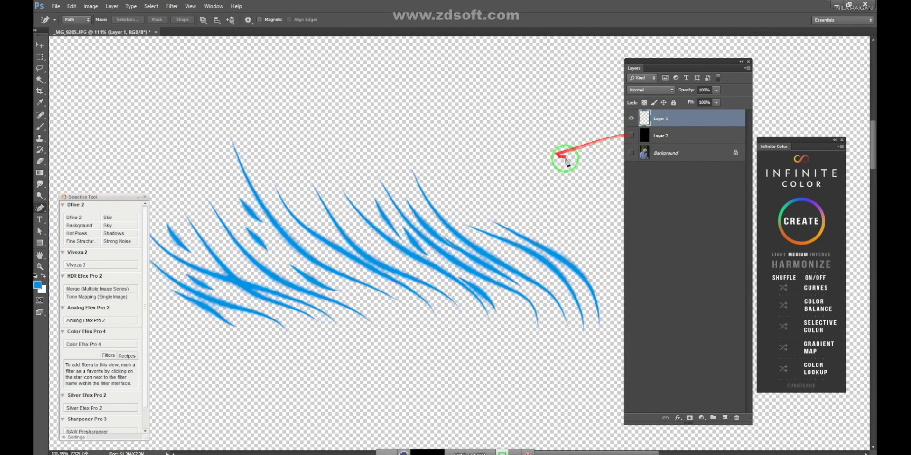
click(631, 153)
scroll(437, 263, down, 3)
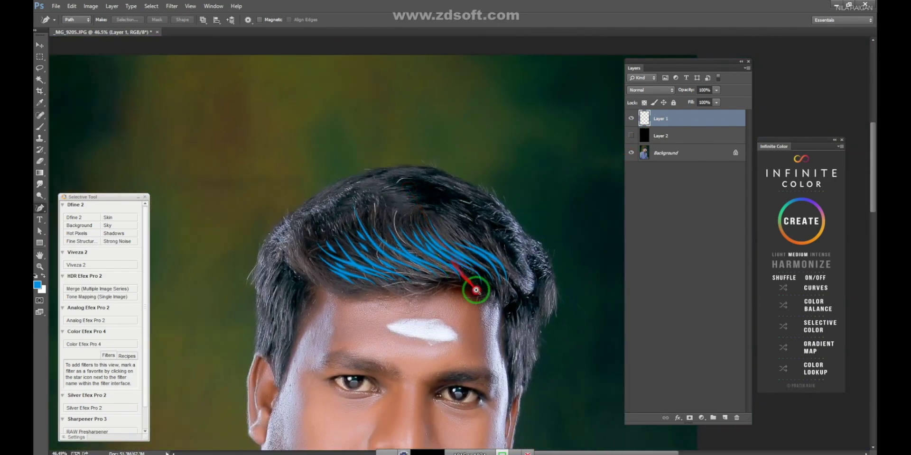
scroll(492, 317, up, 3)
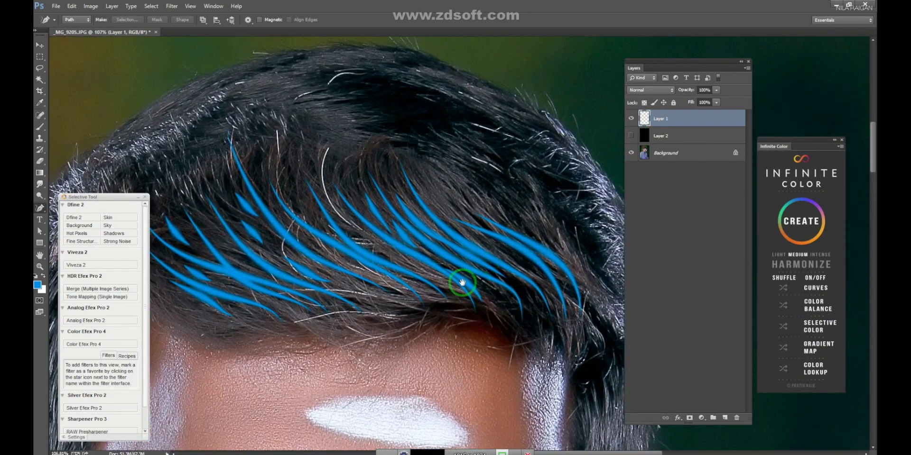
drag(422, 272, 464, 250)
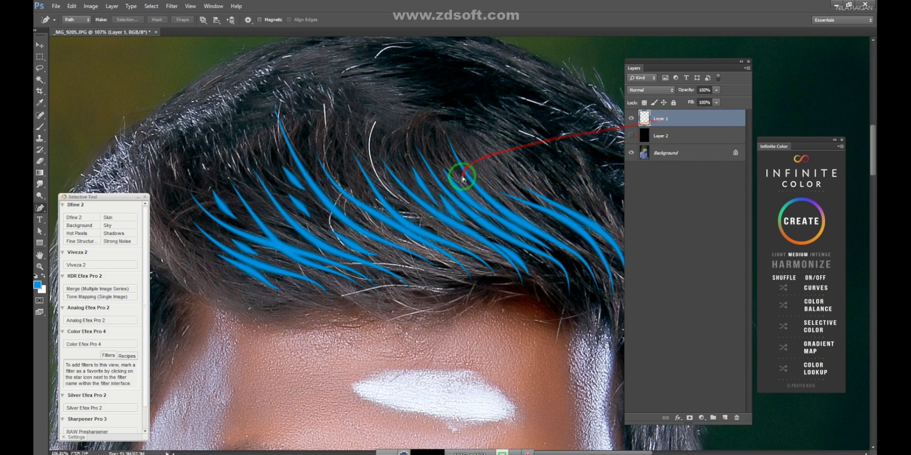
Duplicate Layer 1, offset the copy slightly to fill the gaps between the blue strands, and duplicate it again.
click(40, 46)
key(ctrl+j)
mouse_move(472, 217)
mouse_down()
mouse_move(458, 230)
mouse_move(489, 209)
mouse_up()
key(ctrl+j)
Darken Layer 1 copy 2 by pulling down the midpoint of its RGB curve with Curves.
key(ctrl+m)
mouse_move(586, 215)
mouse_down()
mouse_move(620, 250)
mouse_move(623, 240)
mouse_up()
key(Return)
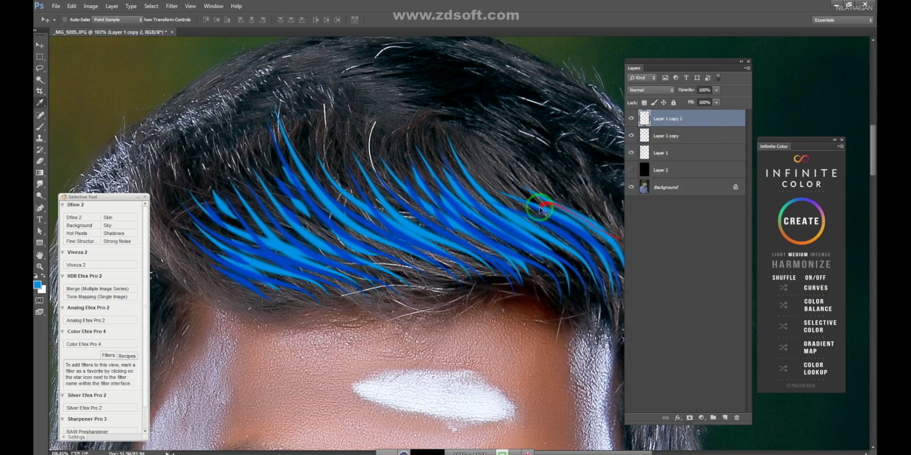
Shift the hue of the blue strands on Layer 1 copy 2 to -21 with Hue/Saturation.
key(ctrl+u)
mouse_move(655, 136)
mouse_down()
mouse_move(633, 136)
mouse_move(653, 135)
mouse_up()
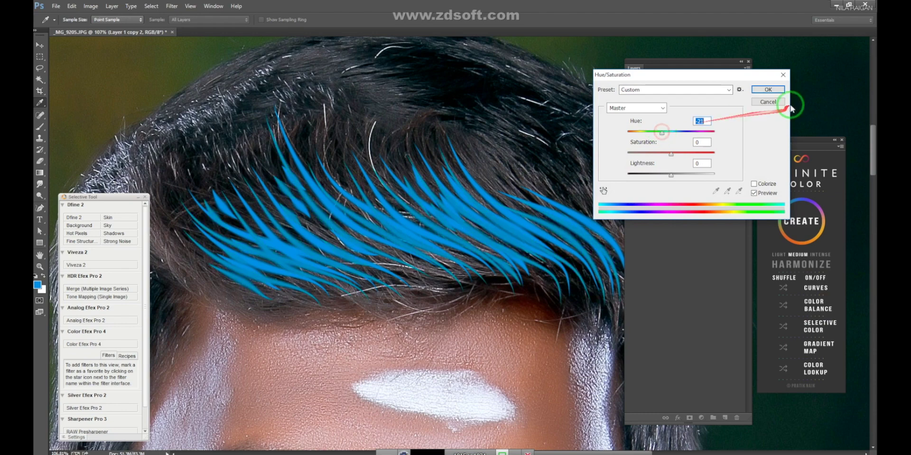
click(766, 89)
Hide Layer 1 copy and Layer 1, and lighten the strands on Layer 1 copy 2 using the Dodge tool with a reduced brush.
drag(480, 245, 441, 249)
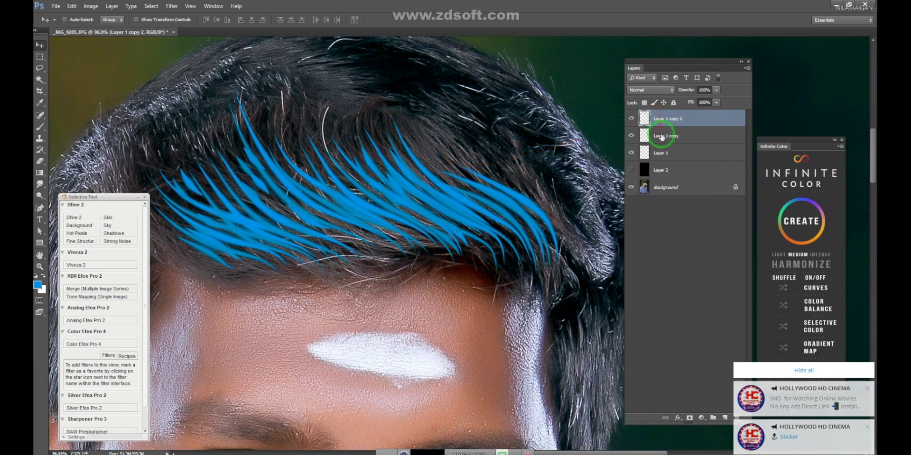
click(631, 135)
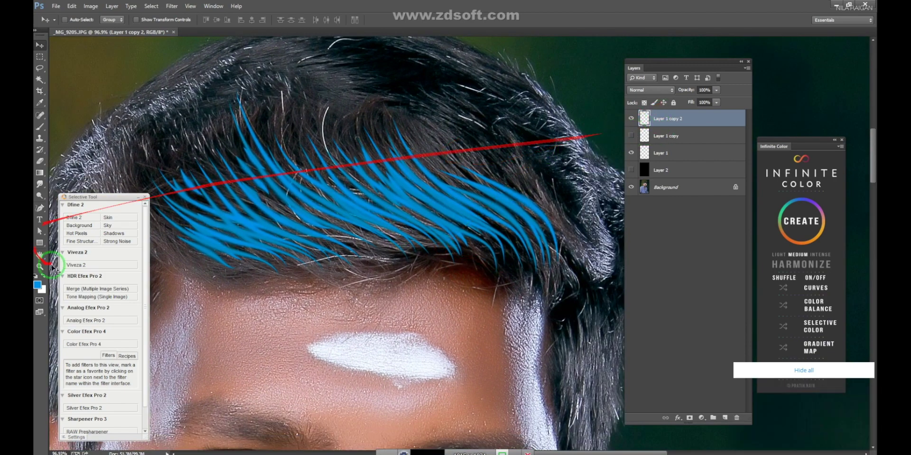
drag(41, 189, 86, 195)
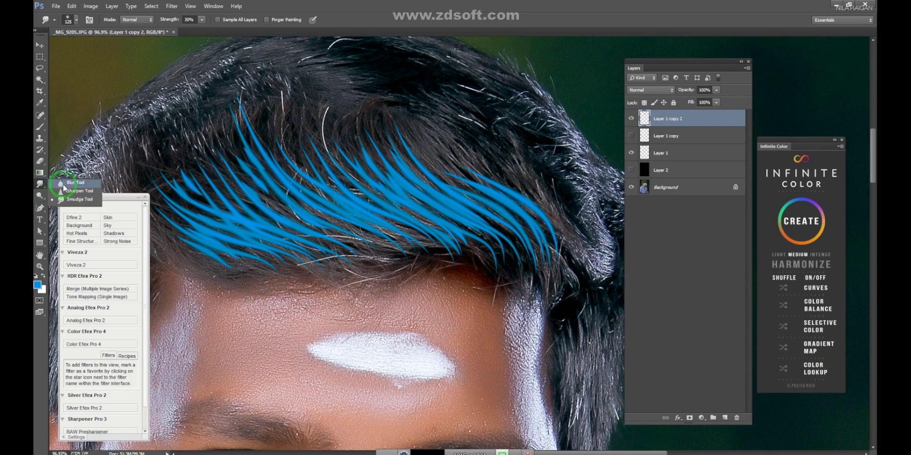
drag(56, 189, 79, 203)
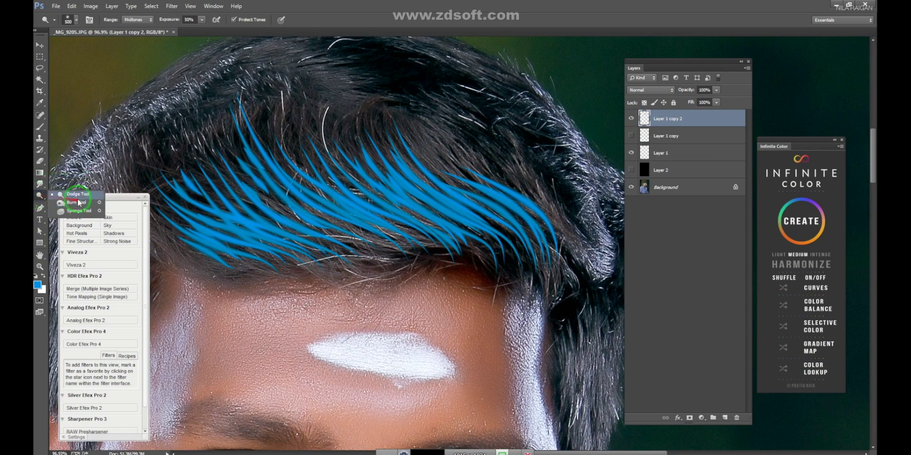
click(79, 197)
key(bracketleft)
key(bracketleft)
key(bracketleft)
key(bracketleft)
key(bracketleft)
key(bracketleft)
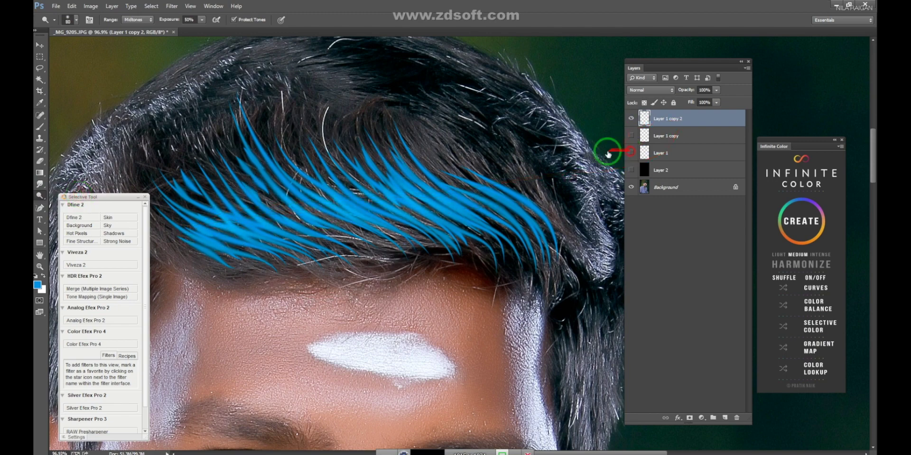
click(630, 153)
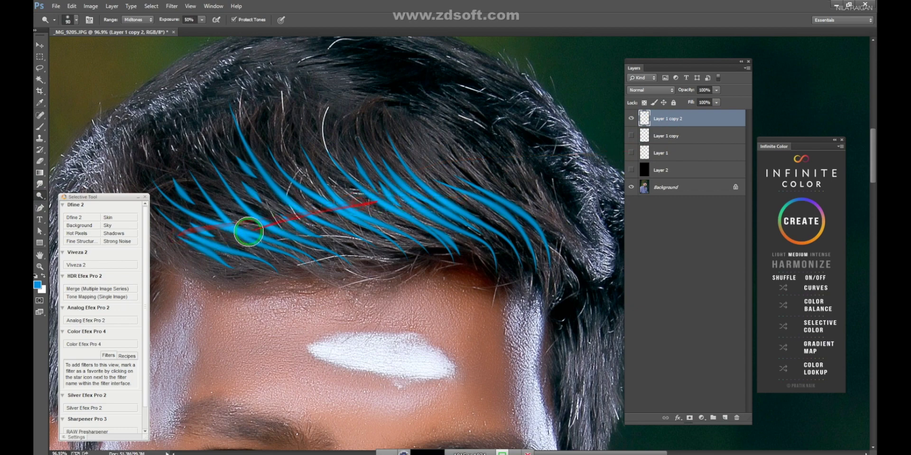
Darken the upper ends of the blue strands using the Burn tool with a larger brush, Midtones range and 100% exposure.
right_click(40, 195)
click(84, 205)
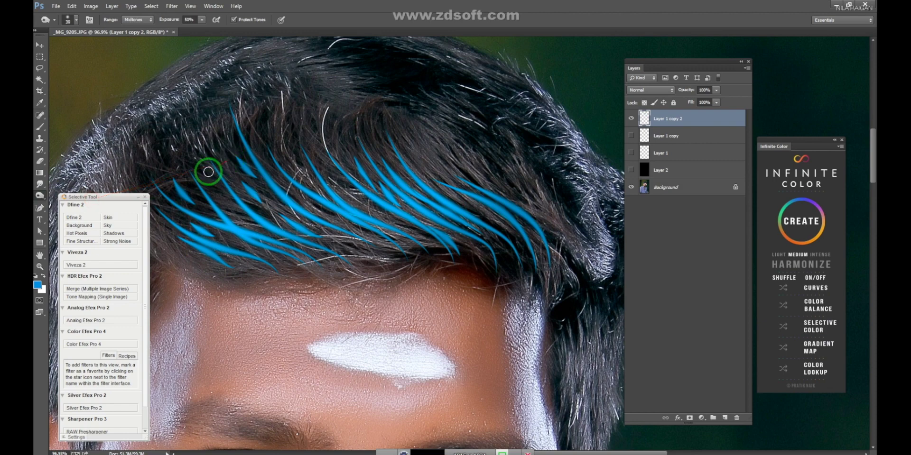
key(])
key(])
key(])
mouse_move(255, 125)
mouse_down()
mouse_move(237, 122)
mouse_move(368, 134)
mouse_move(322, 148)
mouse_move(495, 173)
mouse_up()
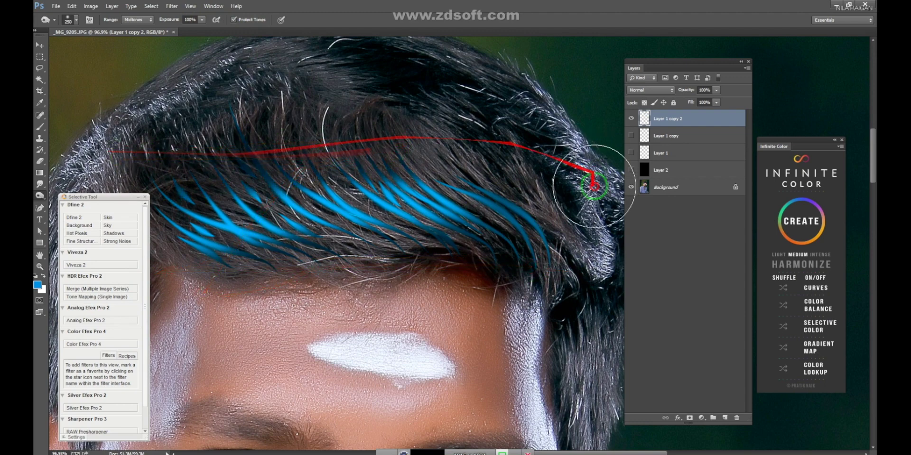
Burn the lower strand ends along the hairline with a large brush, adjusting its size between 300 and 500.
key(bracketright)
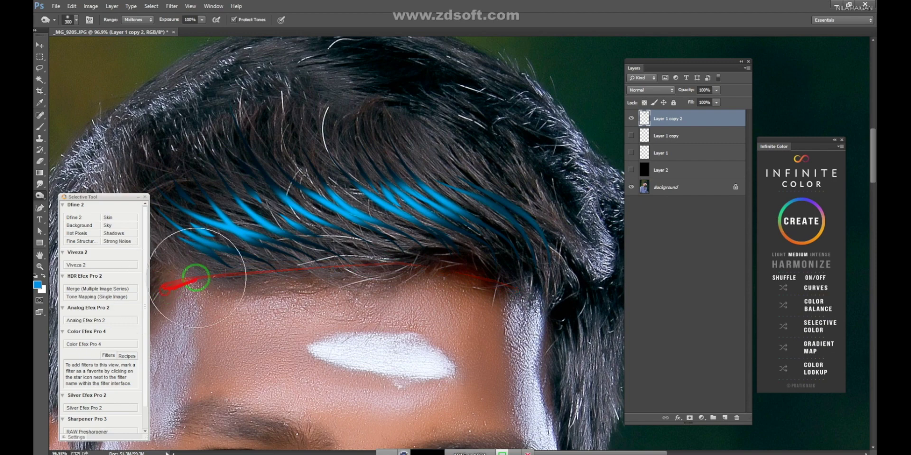
key(bracketright)
key(bracketright)
key(bracketright)
key(bracketright)
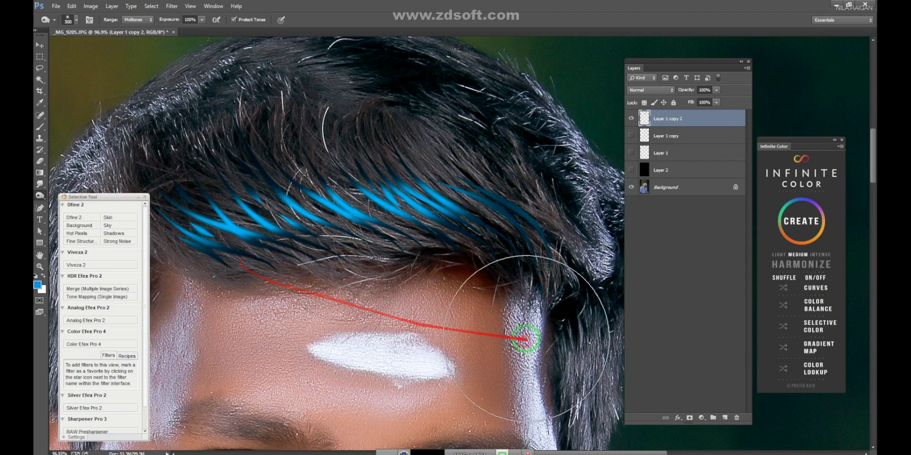
key(bracketleft)
key(bracketleft)
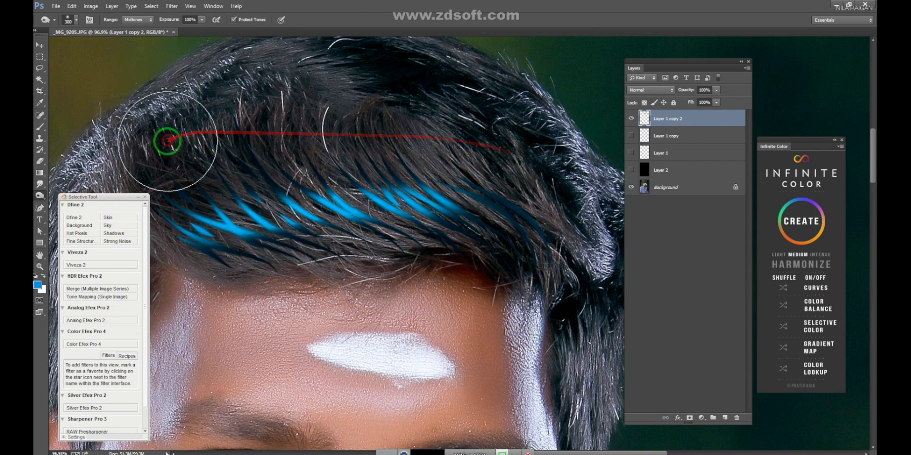
Brighten the strands on Layer 1 copy 2 with a Curves adjustment of input 108 to output 190.
key(ctrl+m)
drag(619, 216, 594, 203)
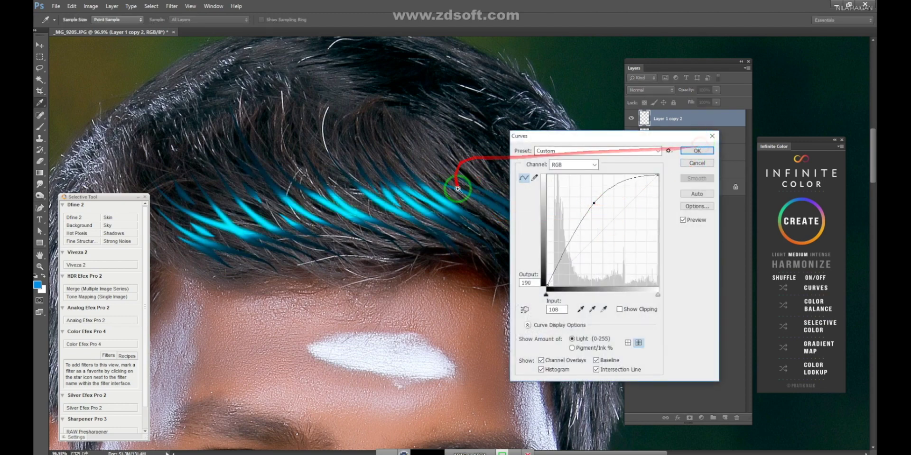
click(697, 151)
Dodge the strands over the forehead with a brush size of 175, Midtones range.
scroll(413, 206, down, 5)
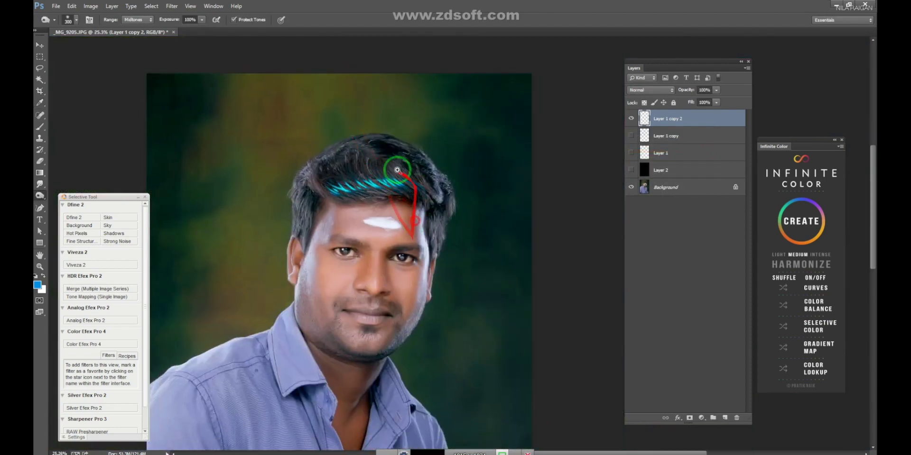
scroll(356, 219, up, 1)
right_click(40, 195)
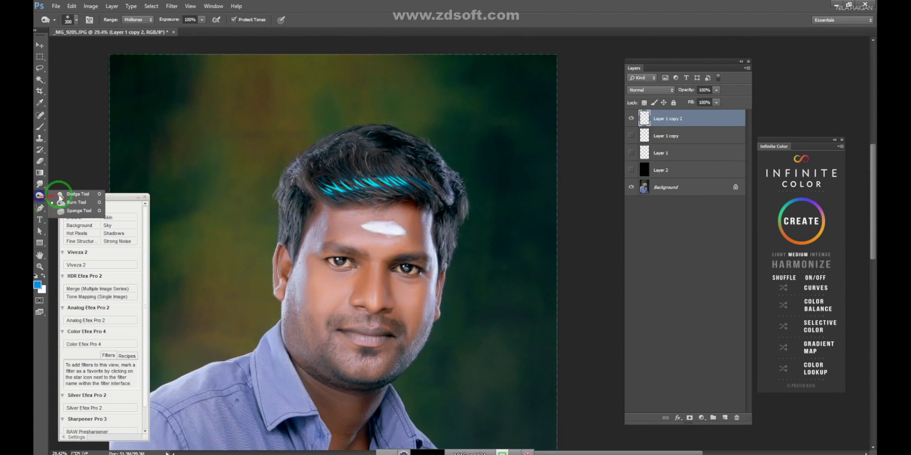
click(71, 195)
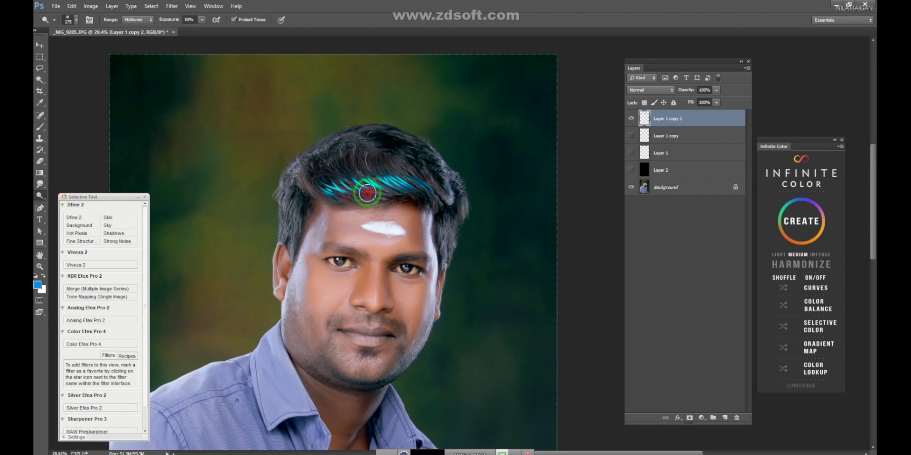
Duplicate the strand layer twice with the Move tool, offsetting the copies to thicken the blue highlights.
key(v)
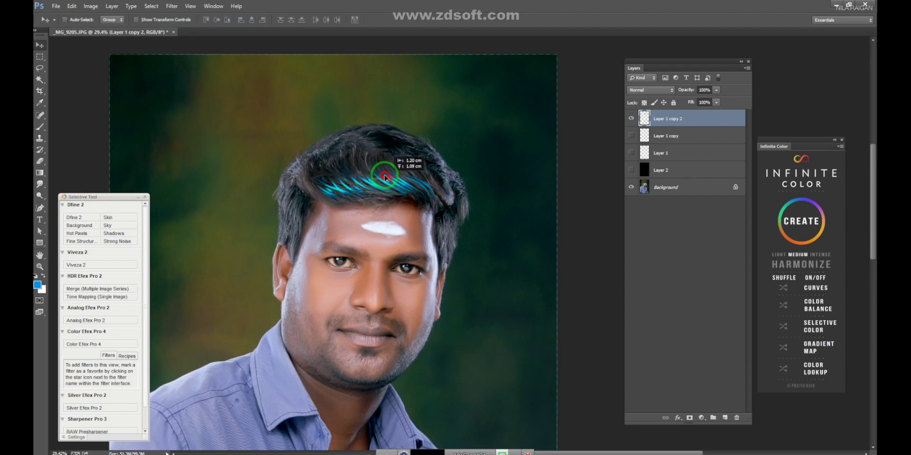
drag(387, 180, 383, 171)
alt+drag(383, 170, 388, 193)
ctrl+drag(392, 199, 351, 124)
ctrl+drag(475, 127, 533, 185)
Try several blend modes on Layer 1 copy 4, including Subtract, and set it to Linear Light.
drag(525, 159, 404, 244)
scroll(347, 221, down, 2)
key(Tab)
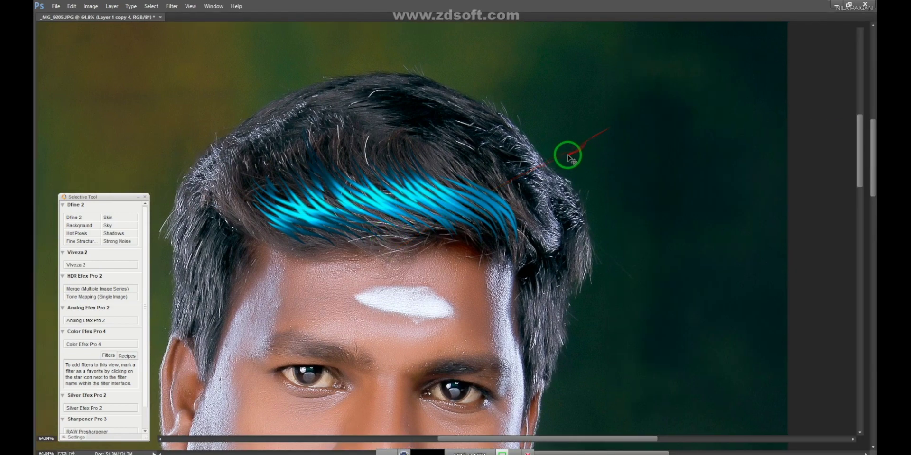
key(Tab)
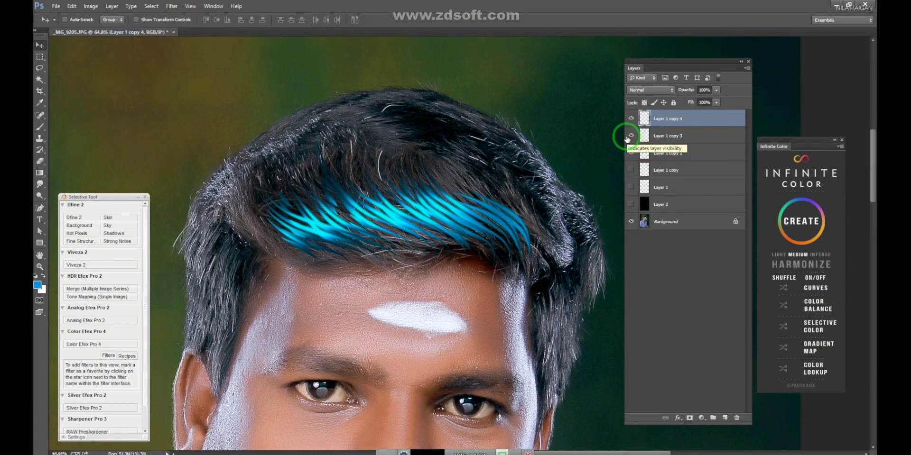
key(shift+minus)
key(shift+minus)
key(shift+minus)
key(shift+minus)
key(shift+minus)
key(shift+minus)
key(shift+minus)
key(shift+minus)
key(shift+plus)
key(shift+plus)
key(shift+plus)
key(shift+minus)
key(shift+minus)
key(shift+minus)
key(shift+minus)
key(shift+minus)
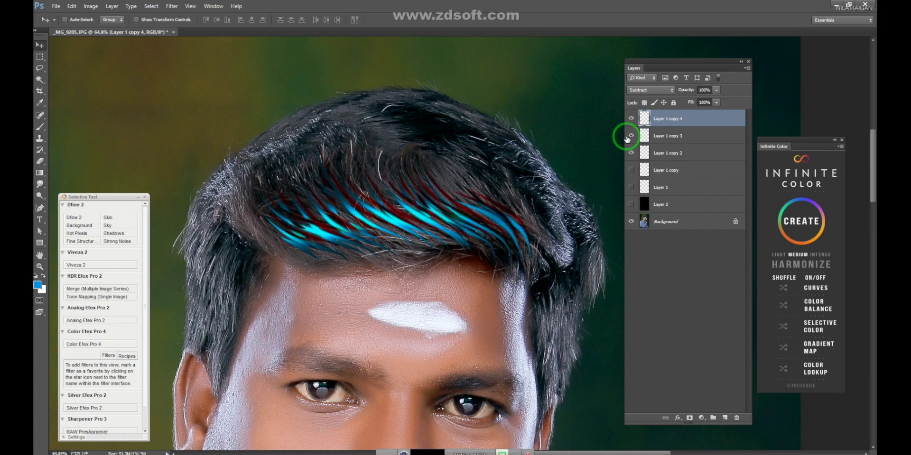
key(shift+minus)
key(shift+minus)
key(shift+minus)
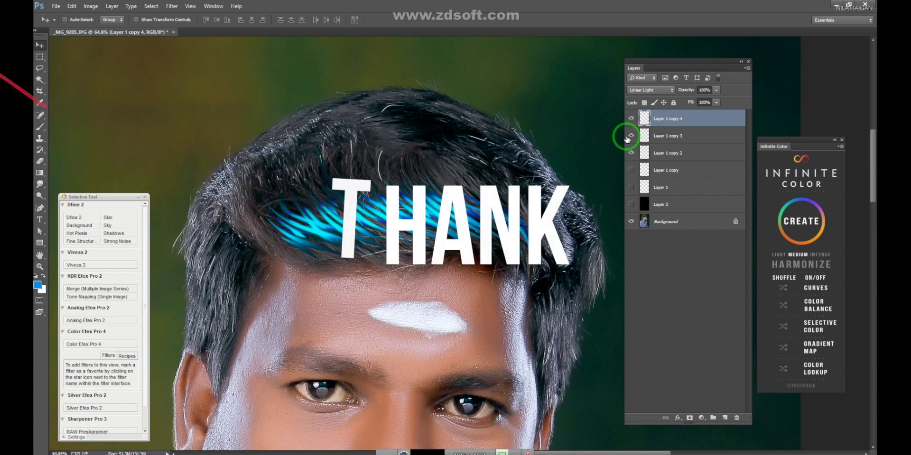